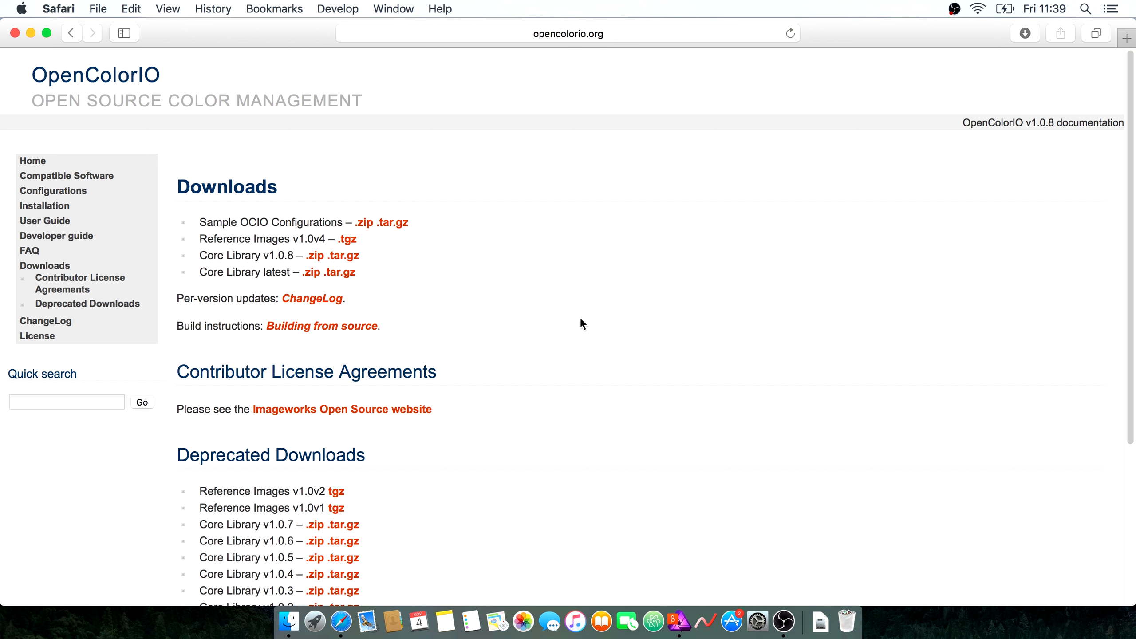
# - Switch to Affinity Photo Beta and open the Colour Profiles section of its preferences
pyautogui.hotkey('ctrl', 'Right')
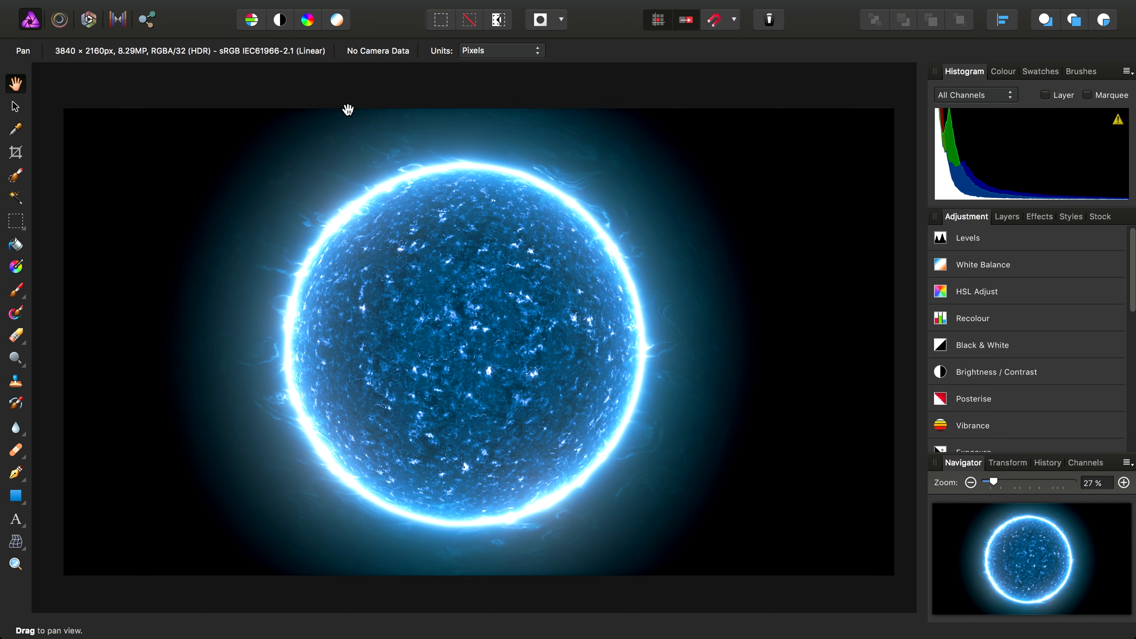
pyautogui.moveTo(260, 5)
pyautogui.click(99, 8)
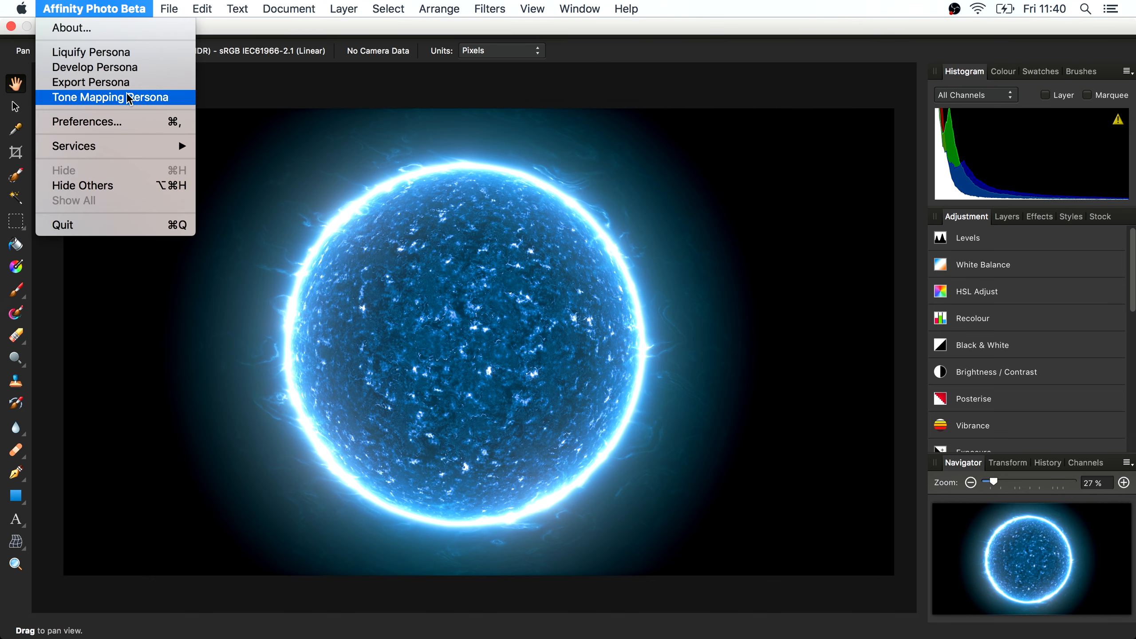
pyautogui.click(137, 128)
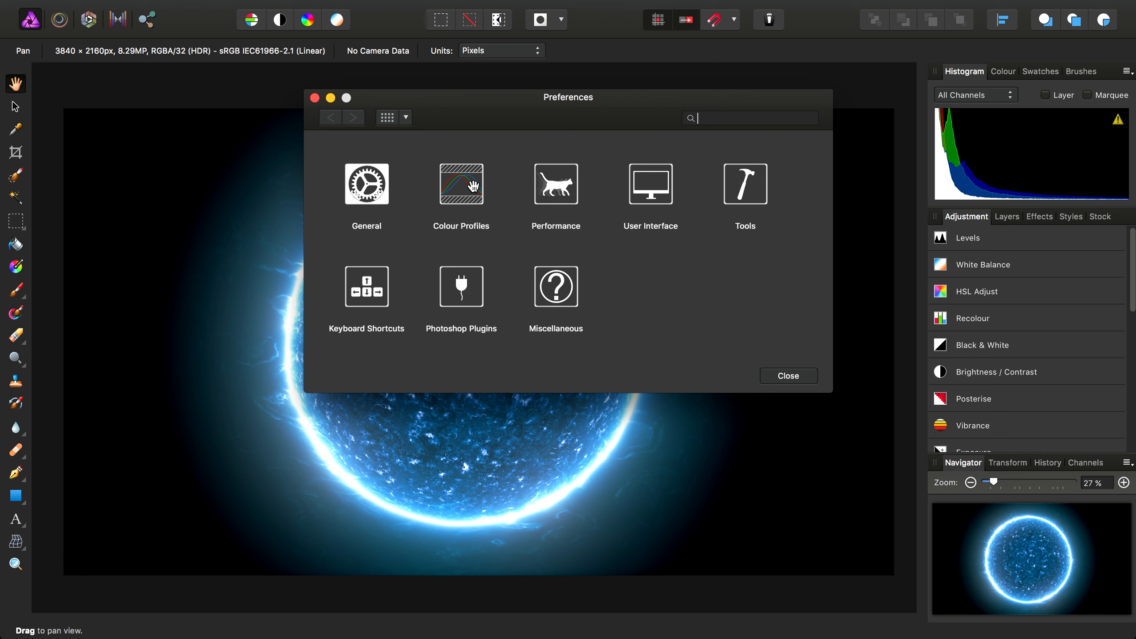
pyautogui.click(472, 186)
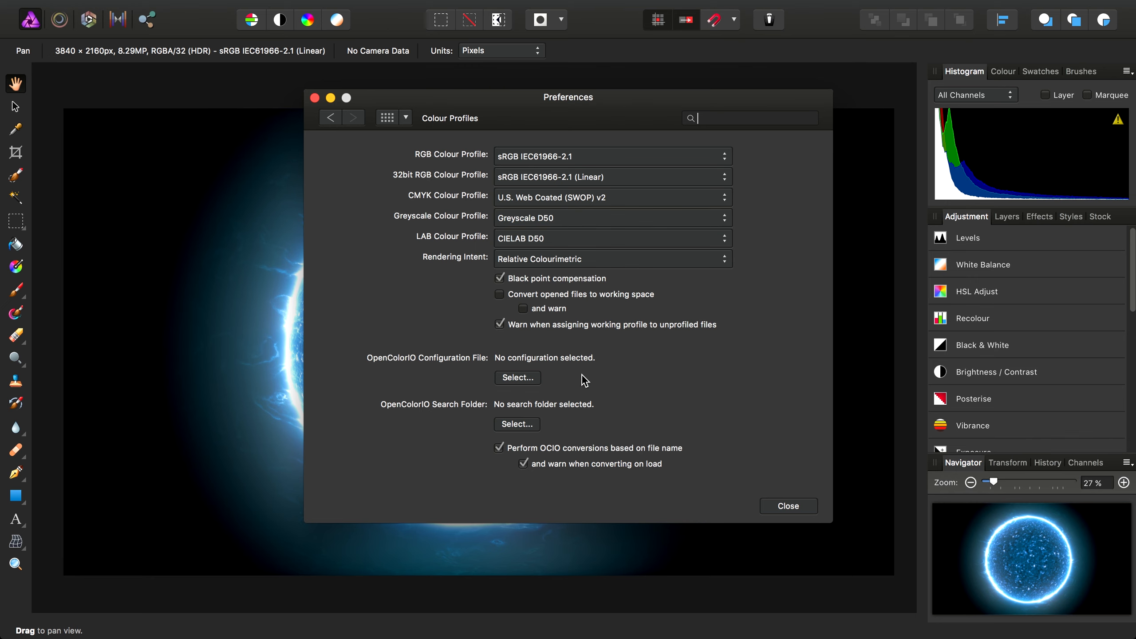
# - Set the OpenColorIO configuration file to config.ocio from the aces_1.0.1 folder of the imageworks OpenColorIO configs
pyautogui.click(508, 380)
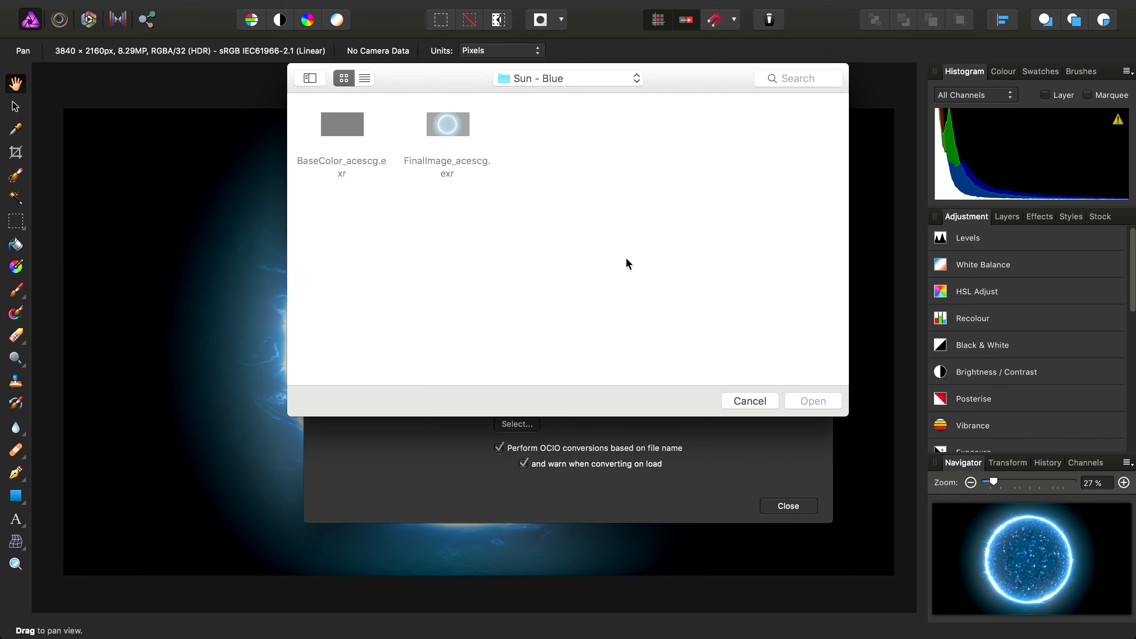
pyautogui.click(587, 78)
pyautogui.click(573, 94)
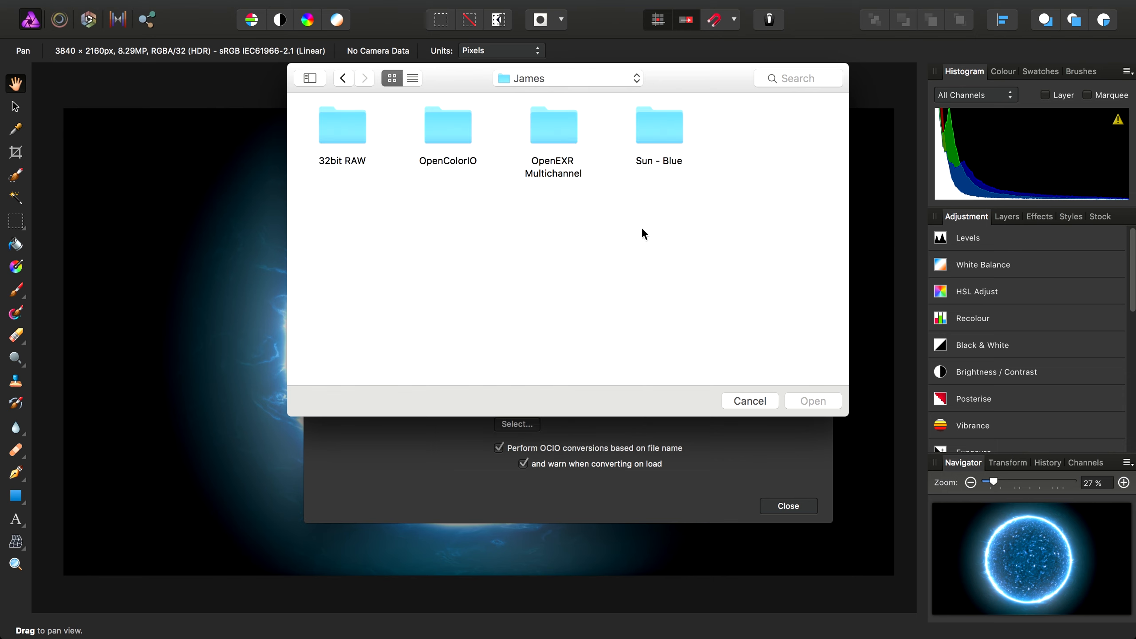
pyautogui.doubleClick(451, 128)
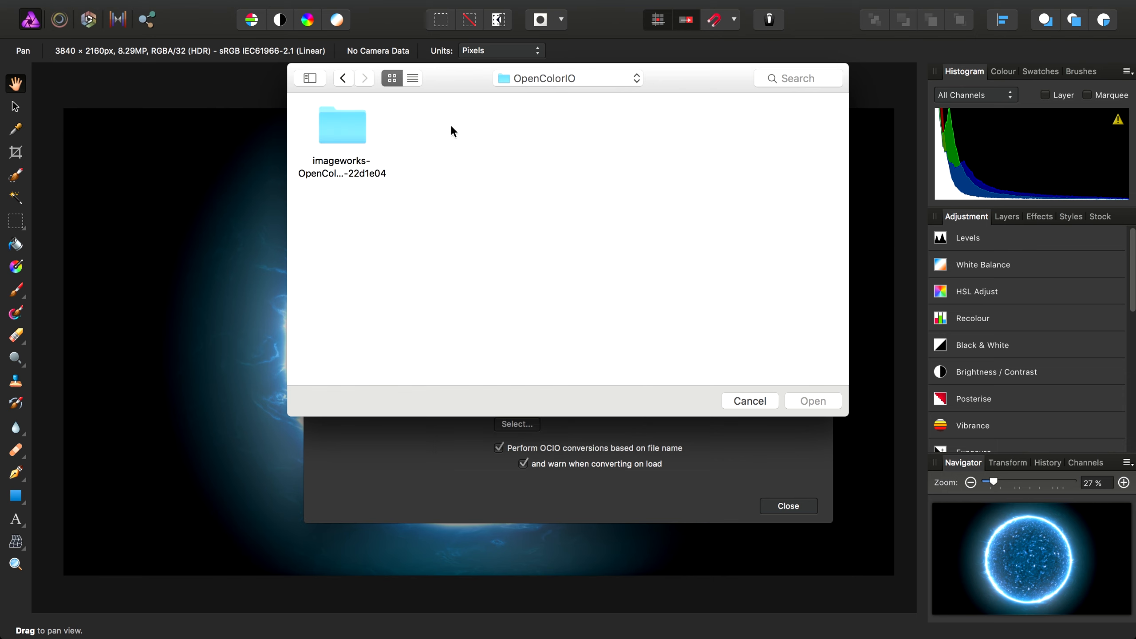
pyautogui.doubleClick(347, 131)
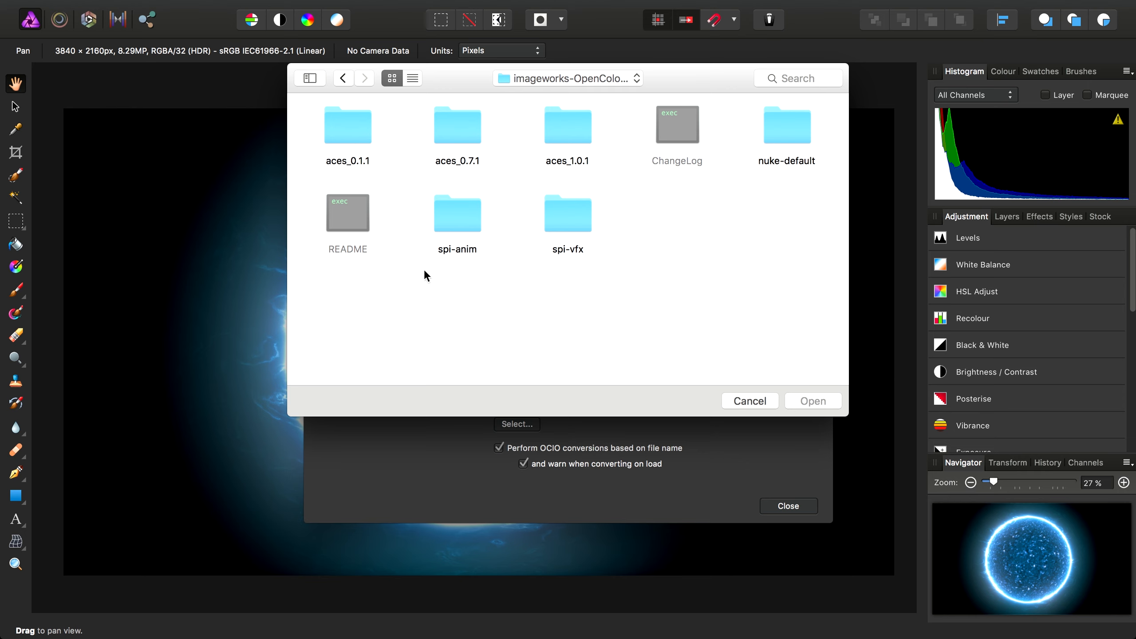
pyautogui.doubleClick(564, 130)
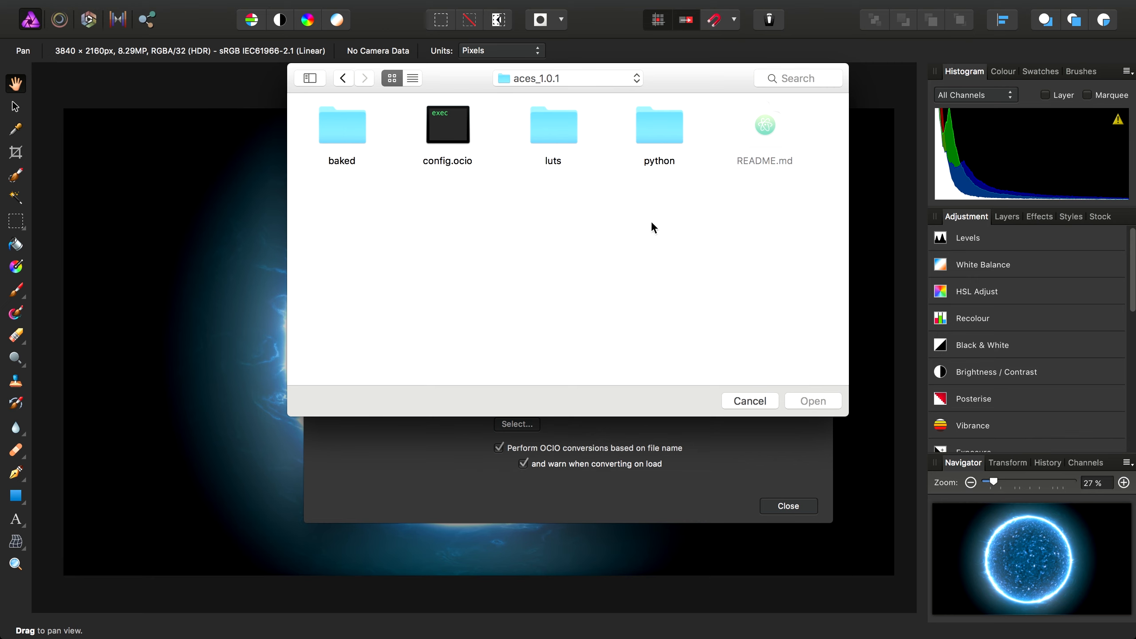
pyautogui.click(447, 140)
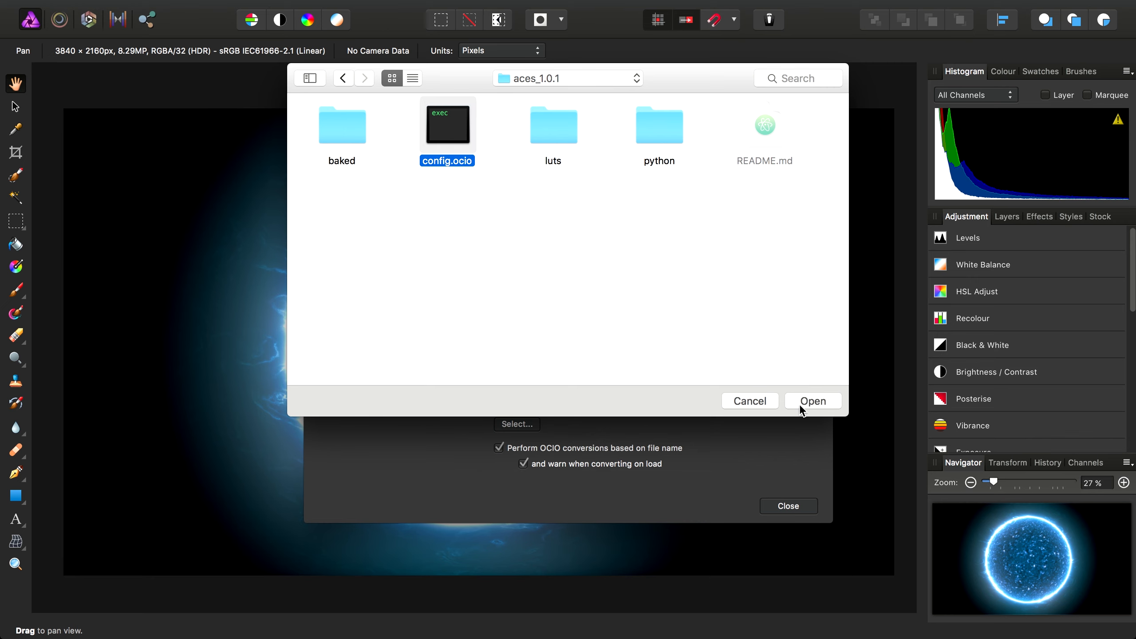
pyautogui.click(810, 401)
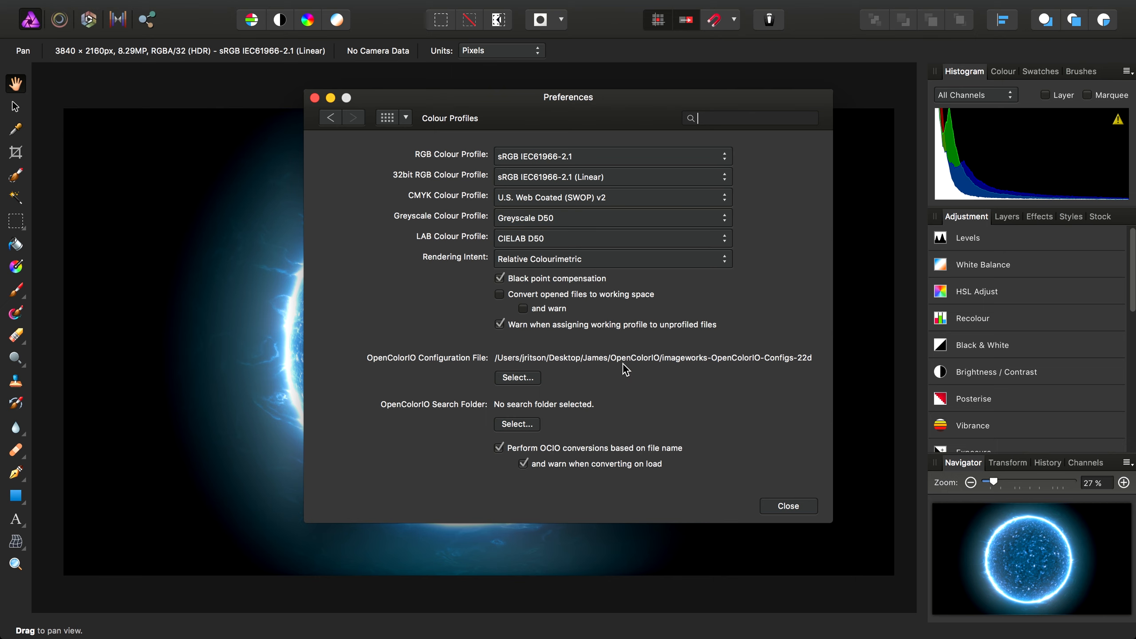
# - Set the OpenColorIO search folder to aces_1.0.1 and restart the application to apply the changed preferences
pyautogui.click(513, 426)
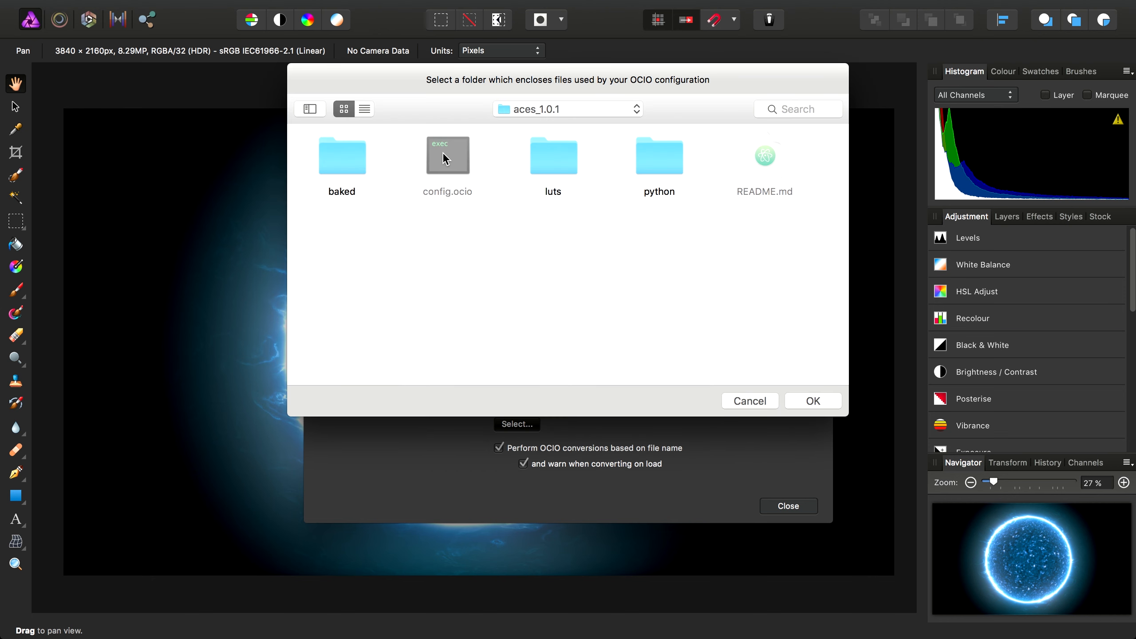
pyautogui.click(813, 401)
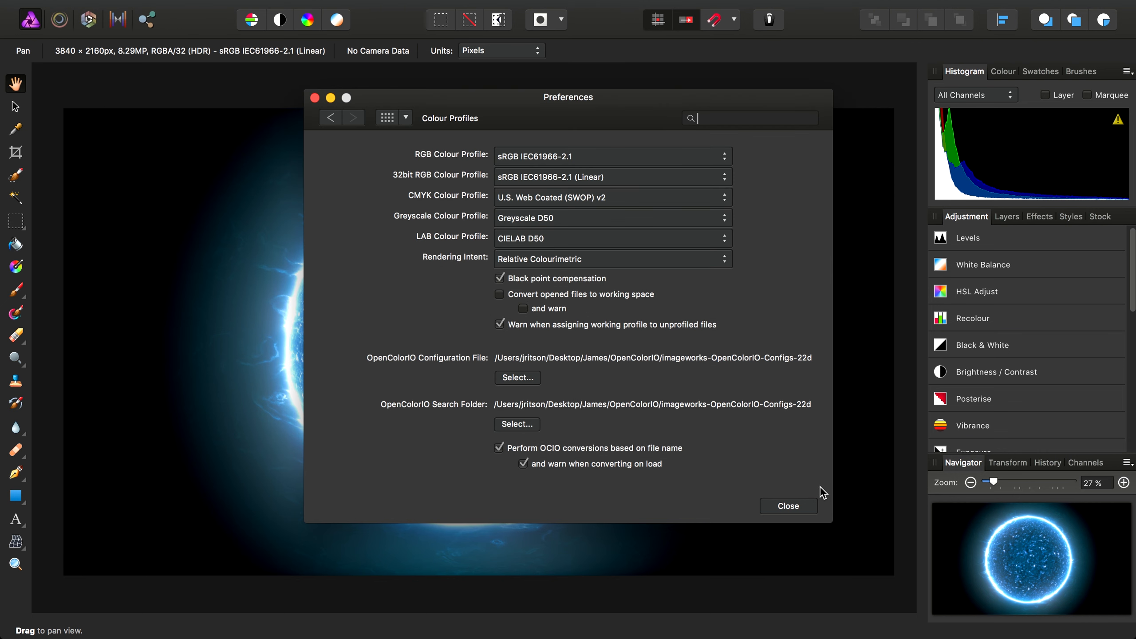
pyautogui.click(779, 506)
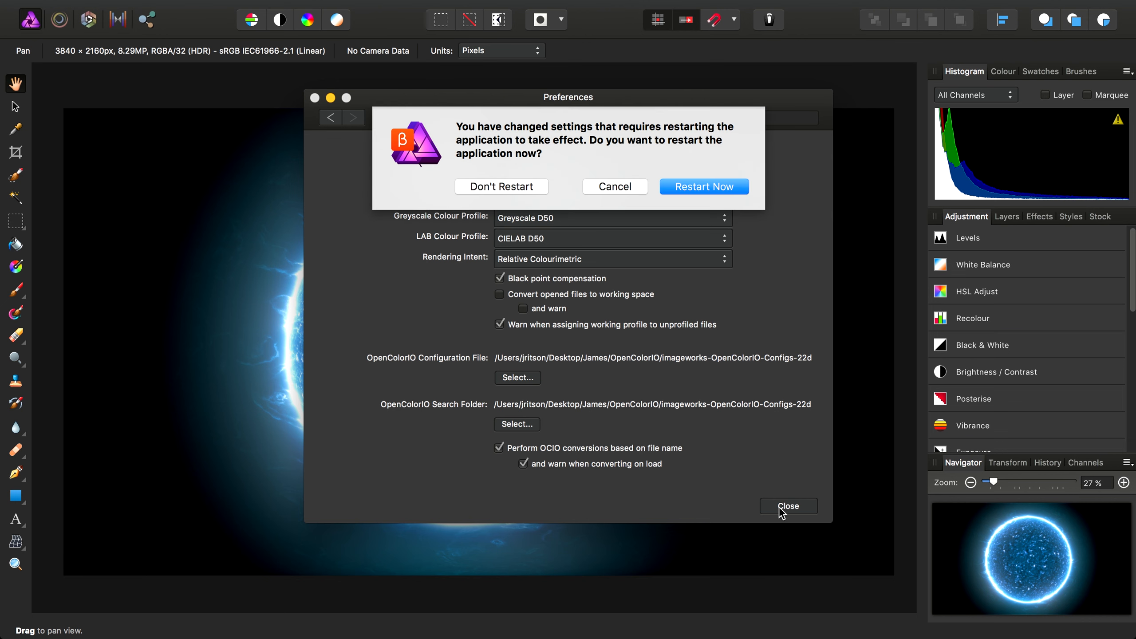
pyautogui.click(680, 190)
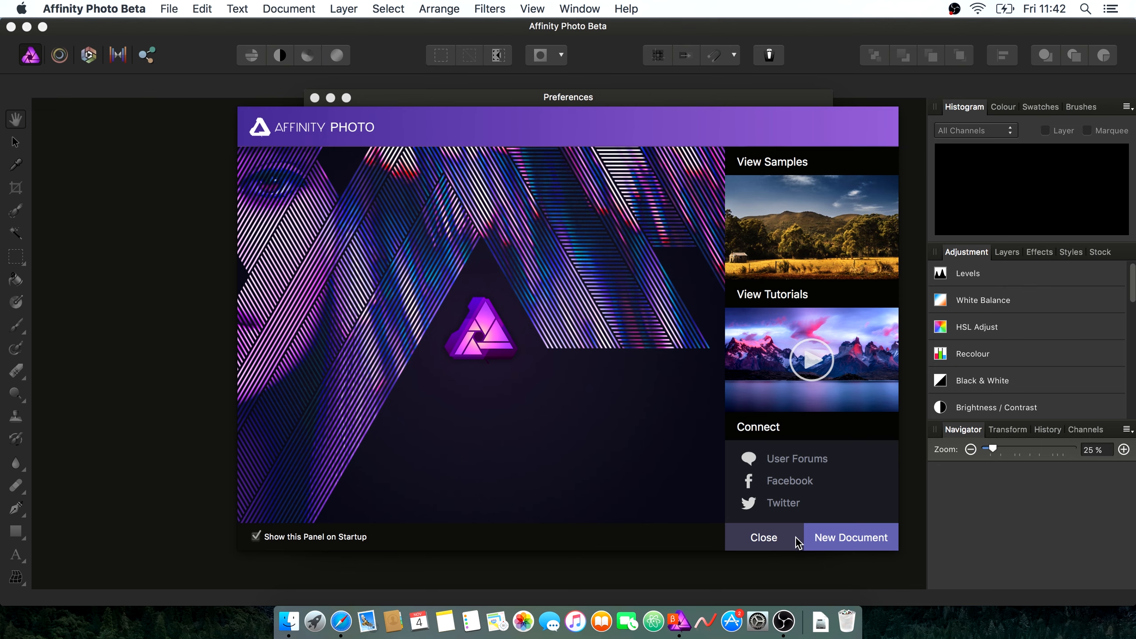
# - Dismiss the welcome panel and the Preferences dialog, leaving the main window in full screen
pyautogui.click(792, 537)
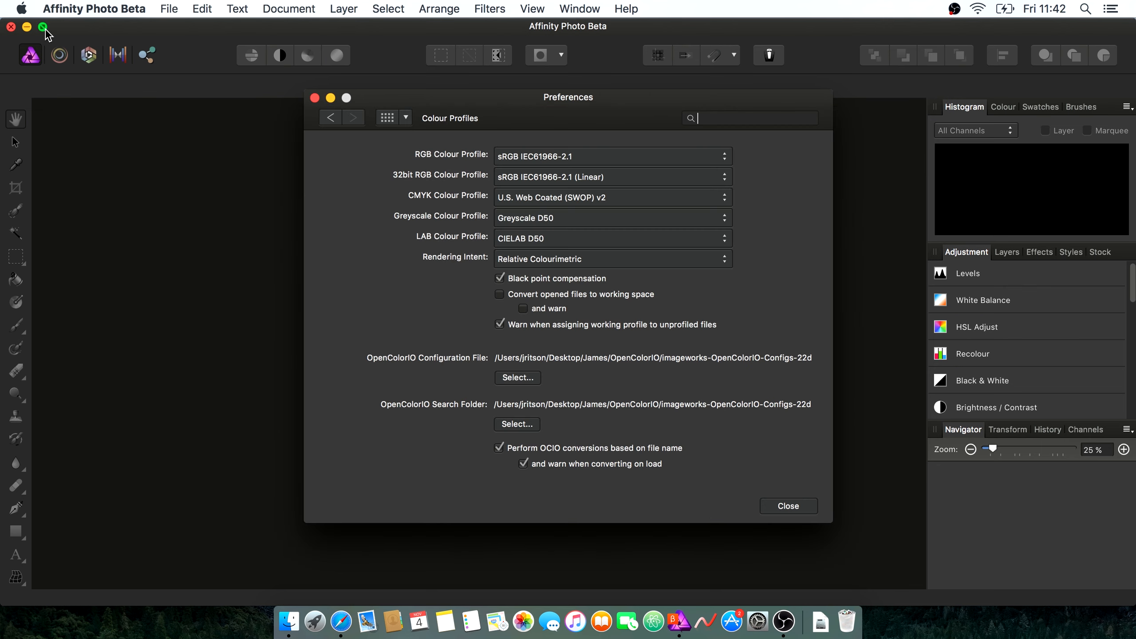
pyautogui.click(43, 26)
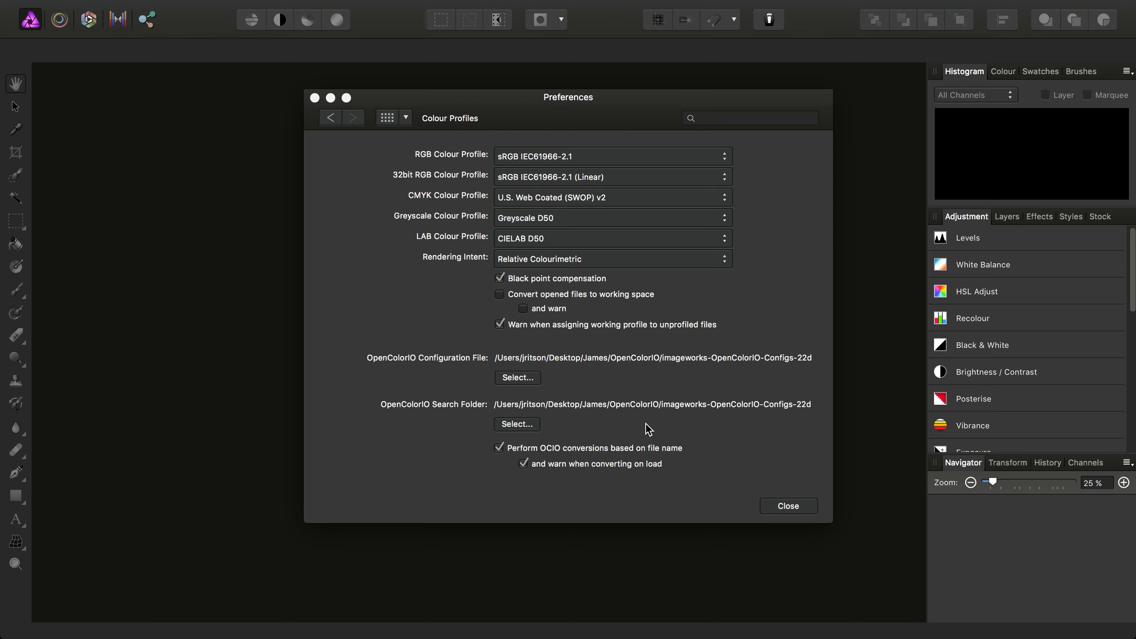
pyautogui.click(787, 506)
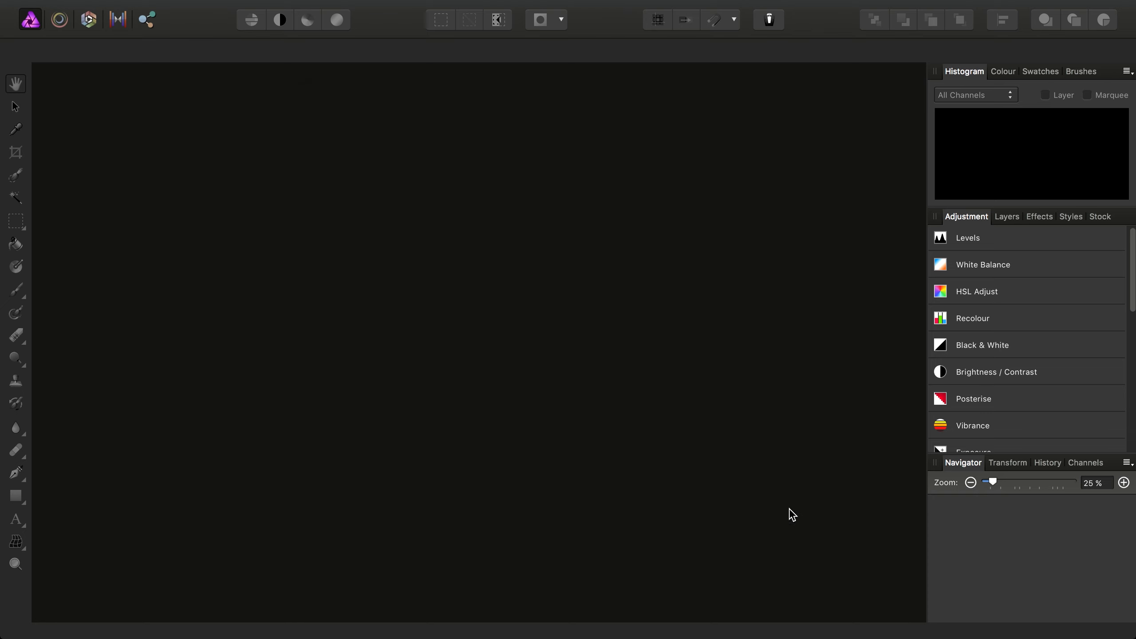
# - Open FinalImage_acescg.exr from the Sun - Blue folder and dismiss the scene linear conversion notice
pyautogui.moveTo(337, 2)
pyautogui.click(166, 6)
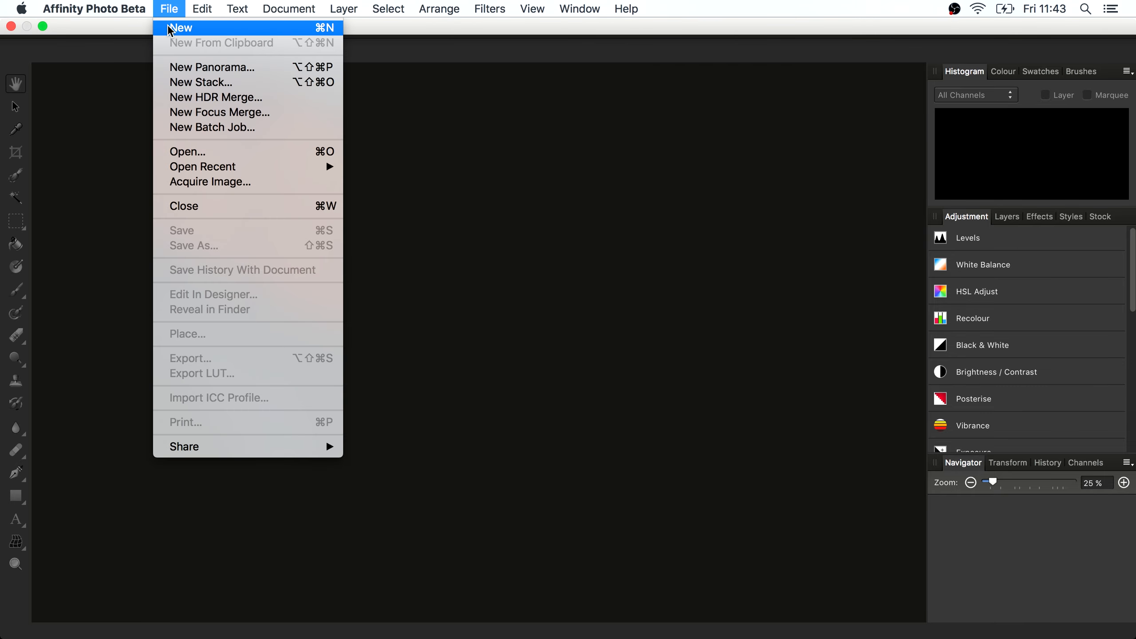
pyautogui.click(196, 151)
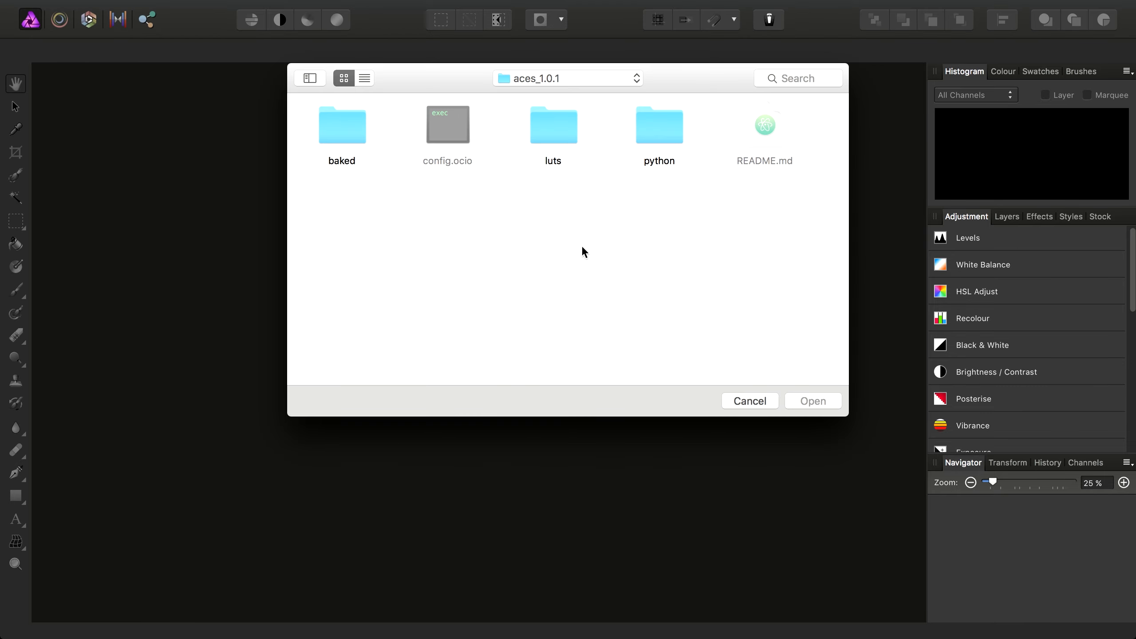
pyautogui.click(554, 78)
pyautogui.click(545, 112)
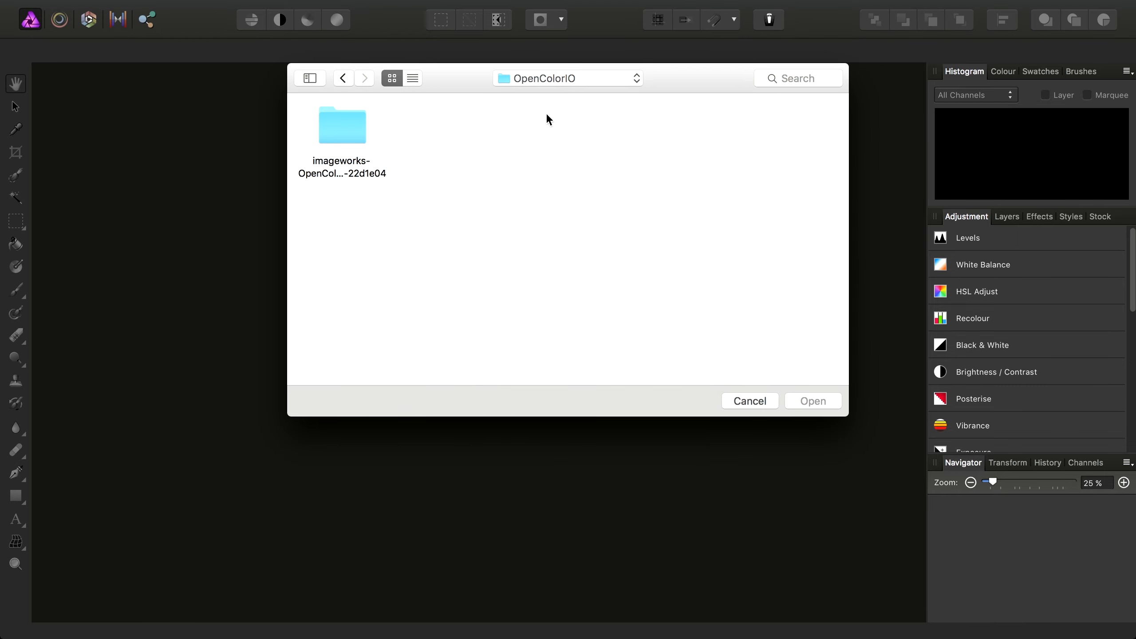
pyautogui.click(601, 82)
pyautogui.click(590, 96)
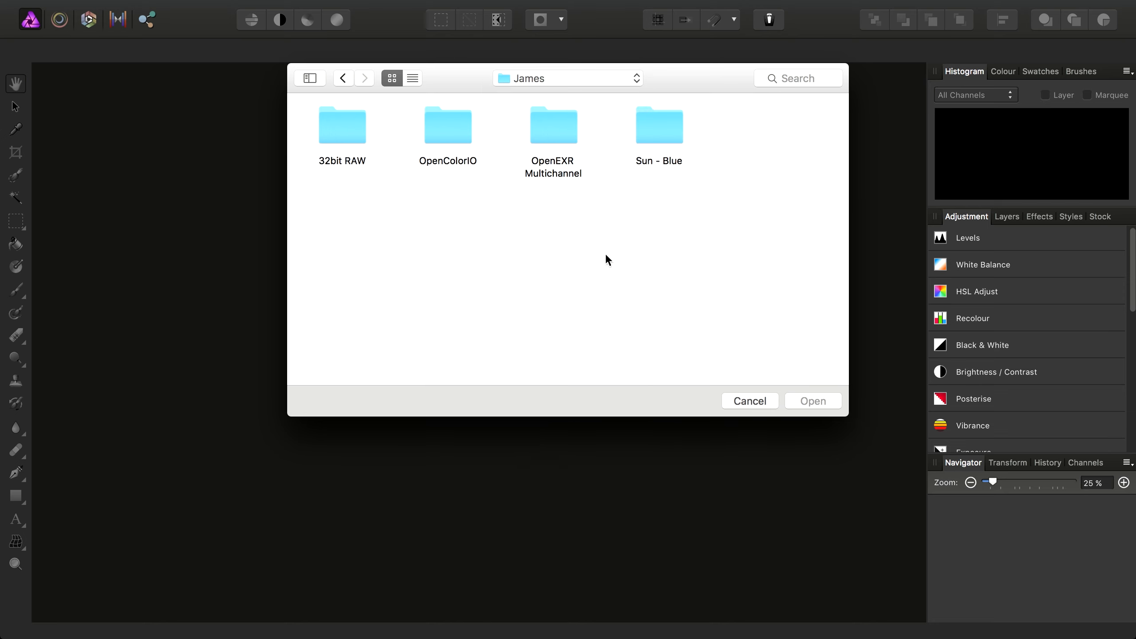
pyautogui.doubleClick(655, 139)
pyautogui.click(437, 163)
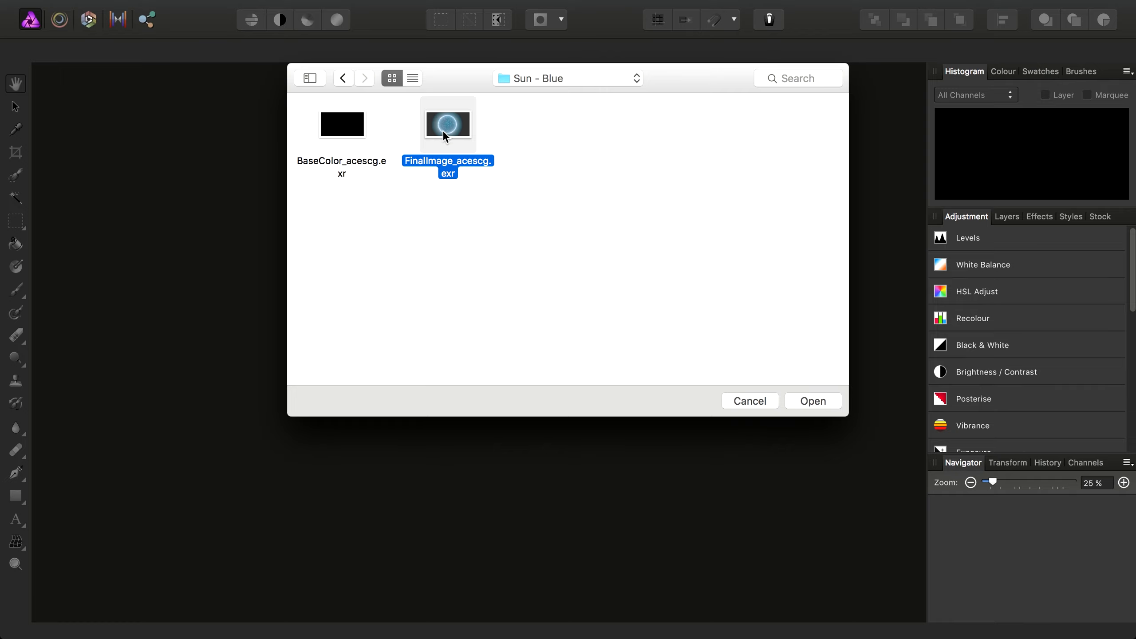
pyautogui.click(823, 403)
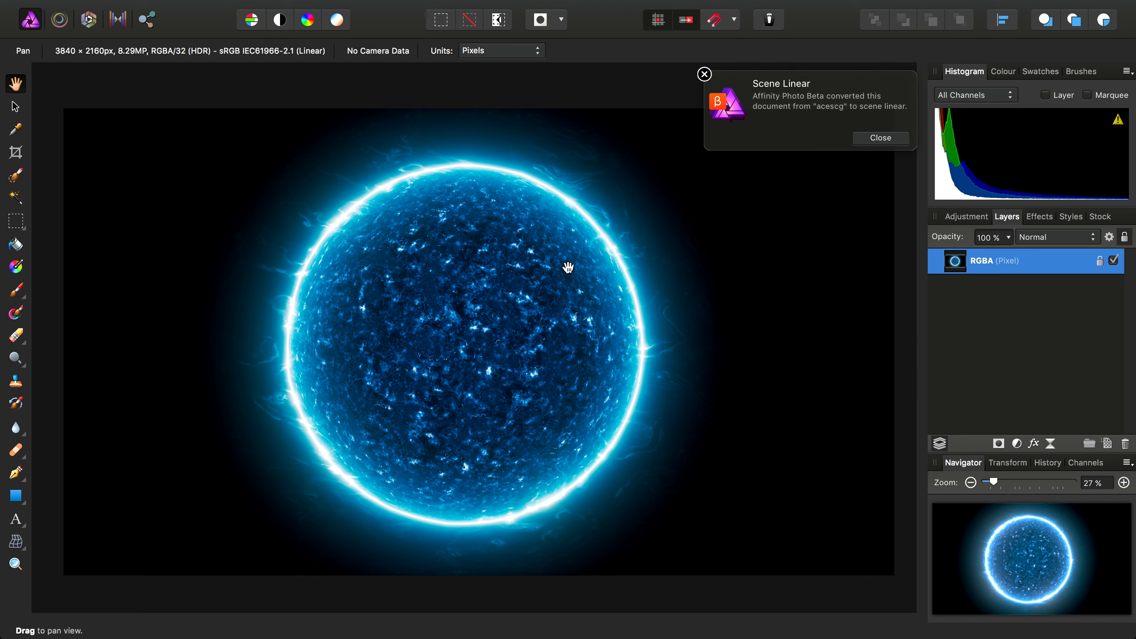
pyautogui.click(877, 139)
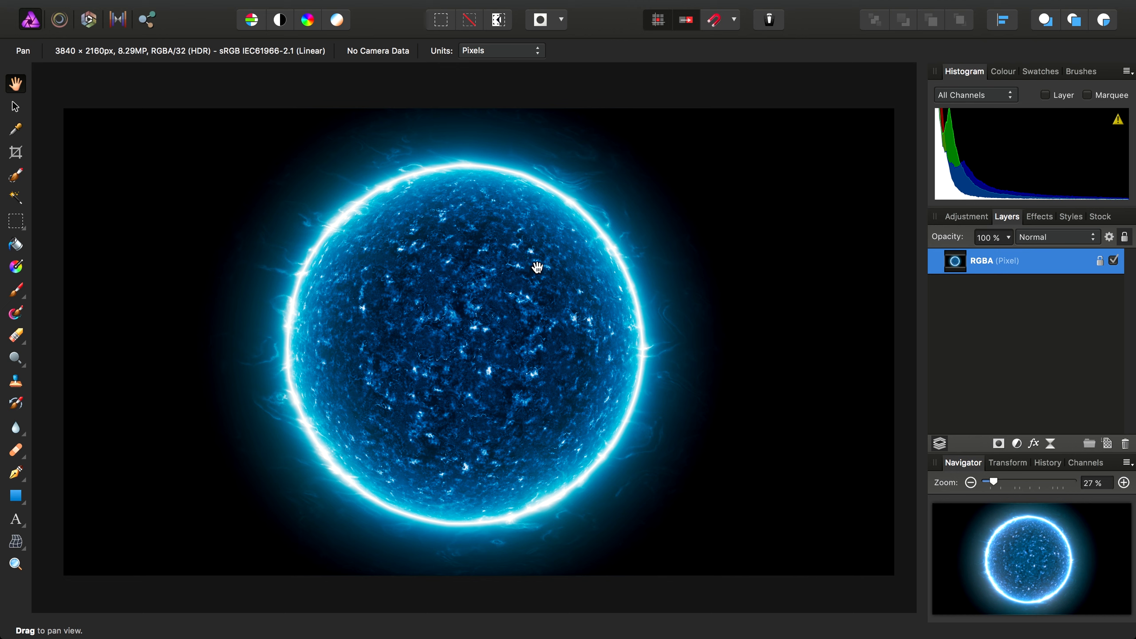
# - Add an OCIO adjustment layer above the RGBA layer and delete it again
pyautogui.moveTo(380, 4)
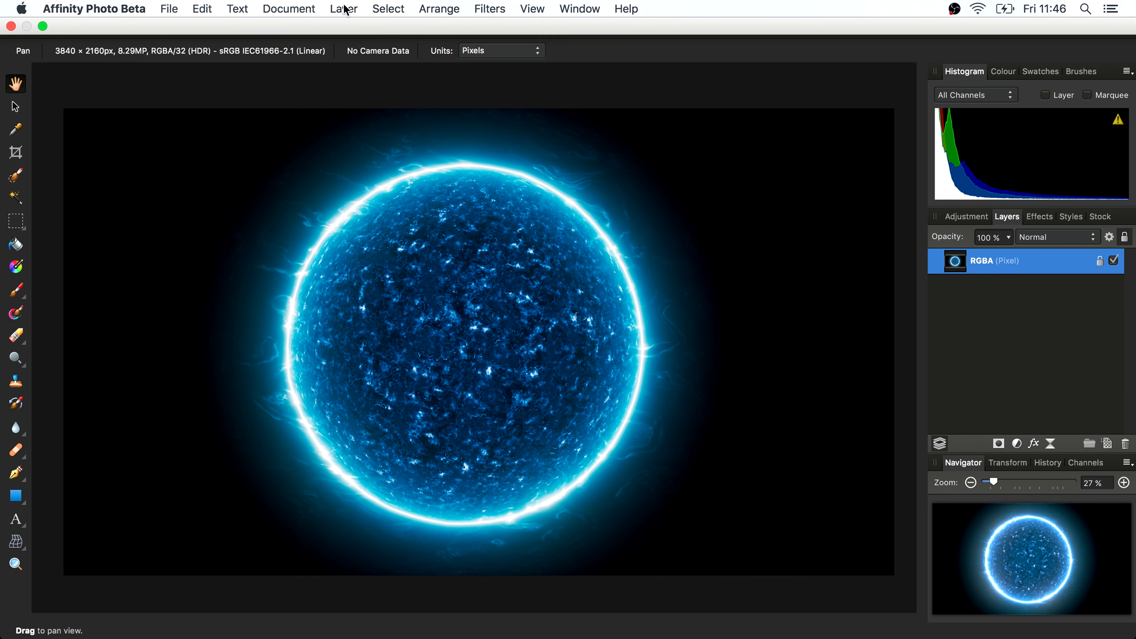
pyautogui.click(345, 8)
pyautogui.moveTo(440, 143)
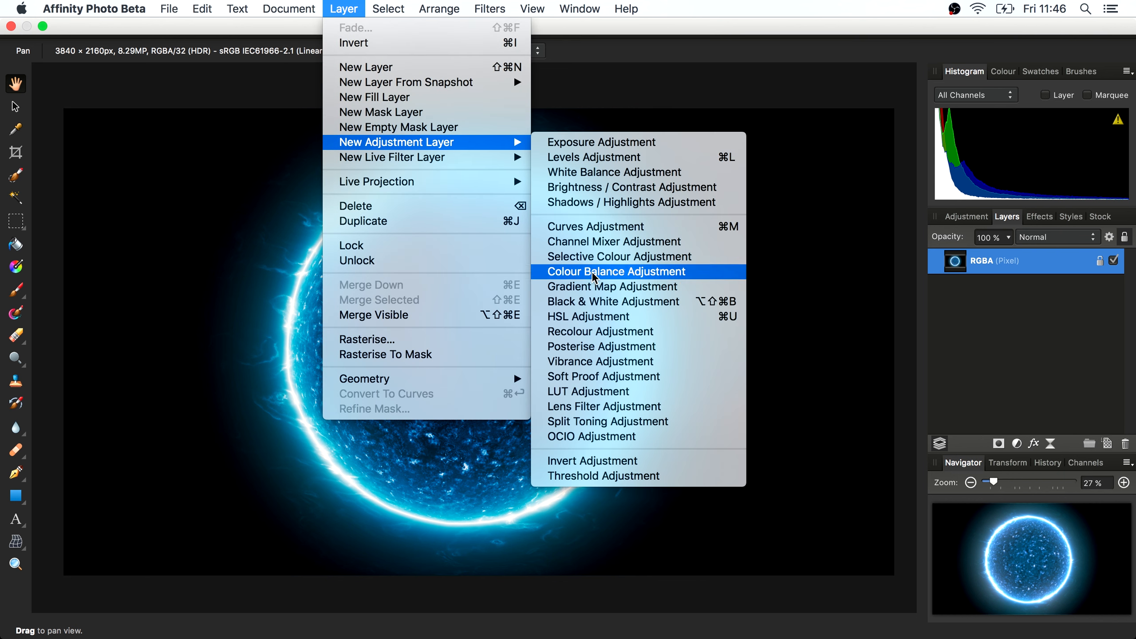
pyautogui.click(679, 437)
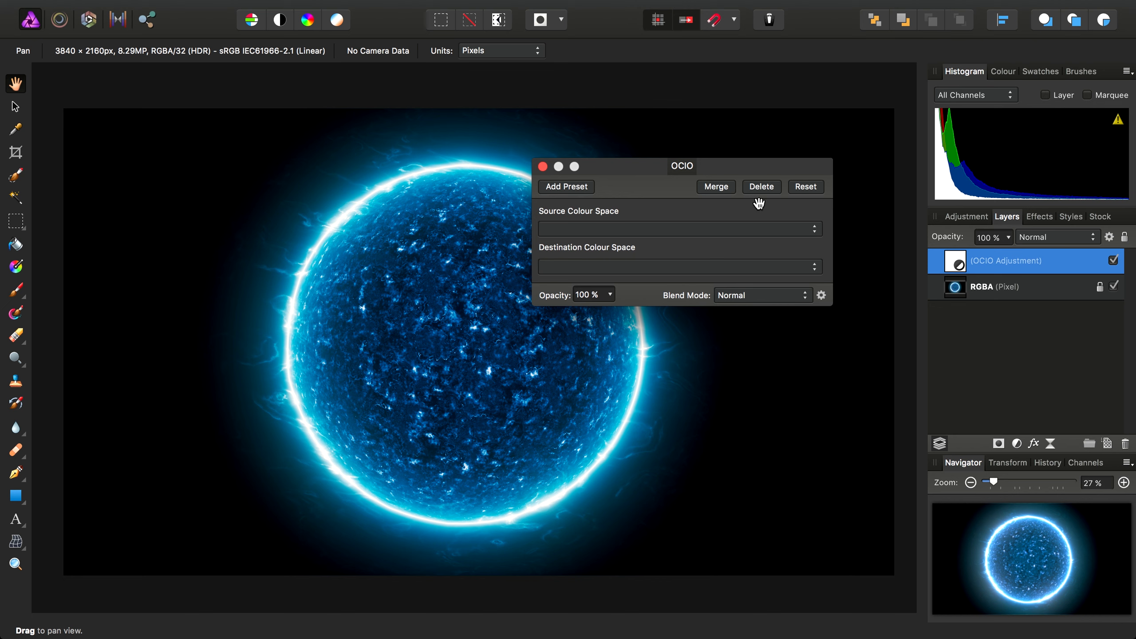
pyautogui.click(759, 185)
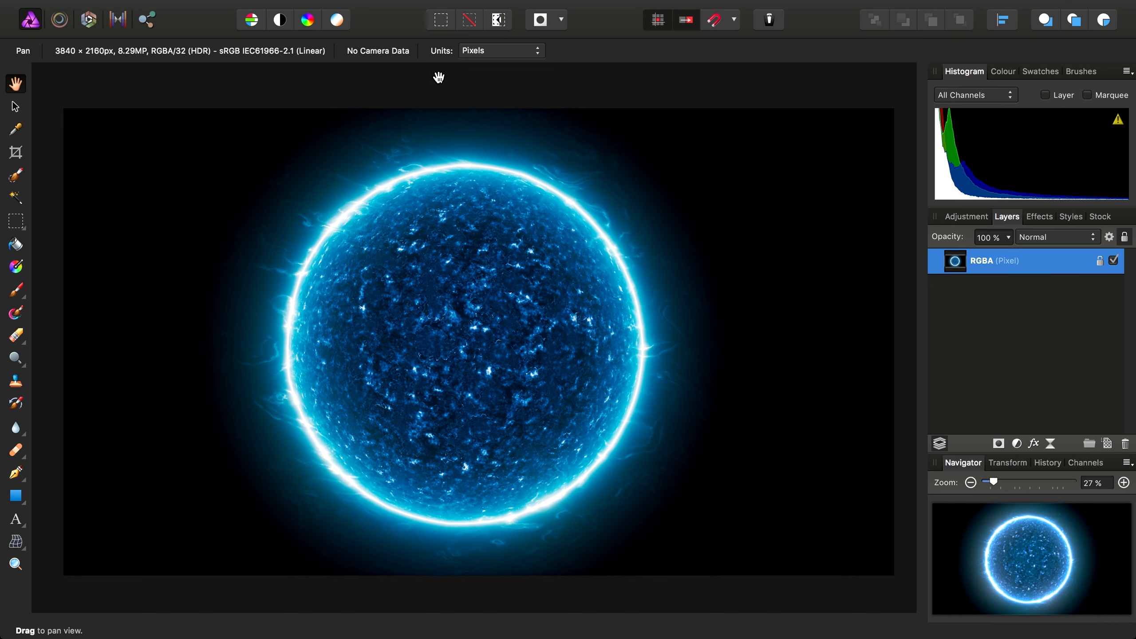
# - Show the 32-bit Preview panel and undock it as a floating panel over the document
pyautogui.moveTo(492, 4)
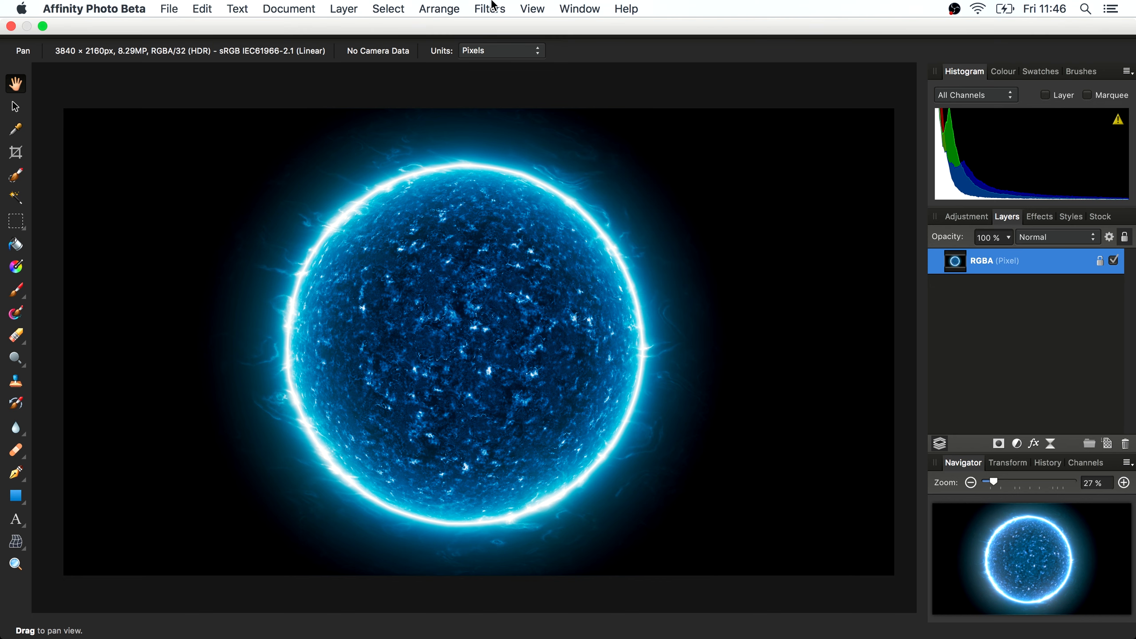
pyautogui.click(531, 8)
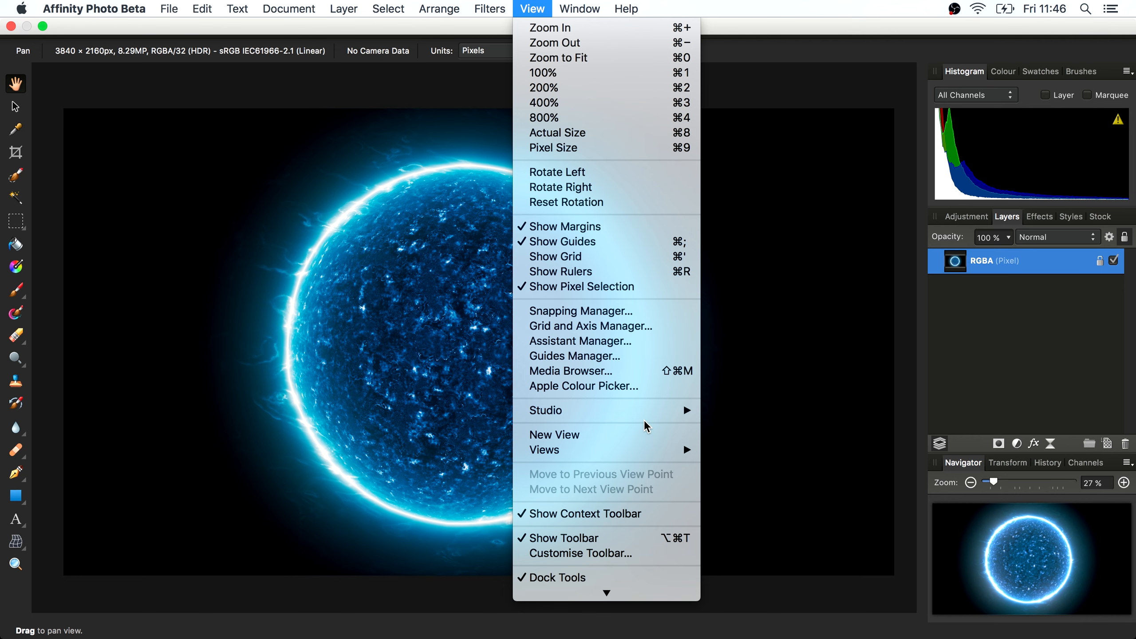
pyautogui.moveTo(671, 410)
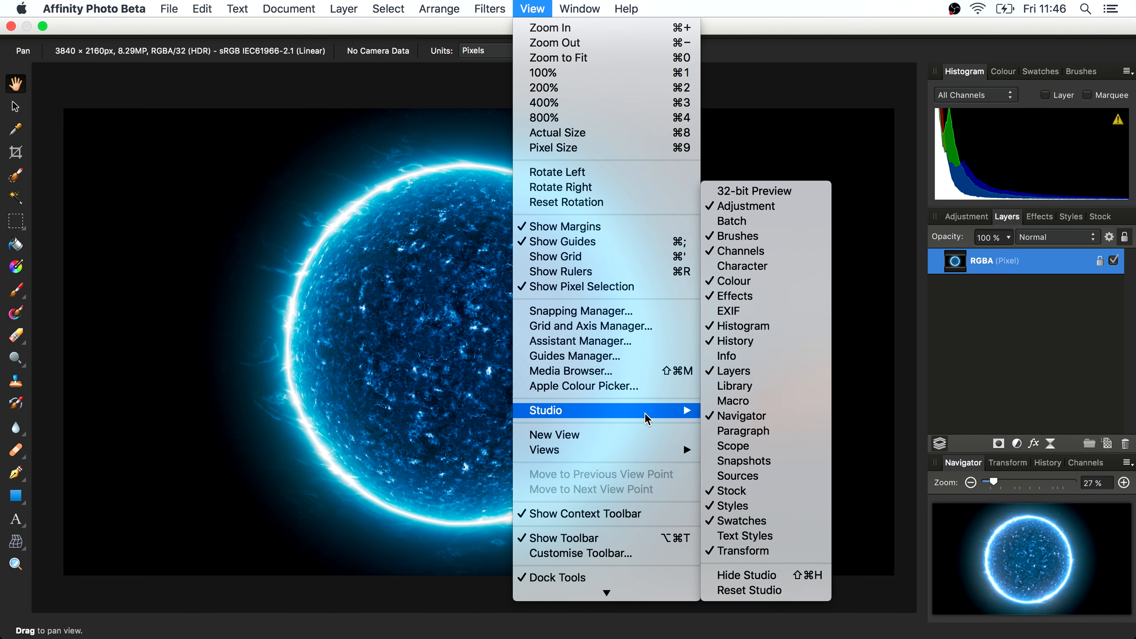
pyautogui.click(762, 193)
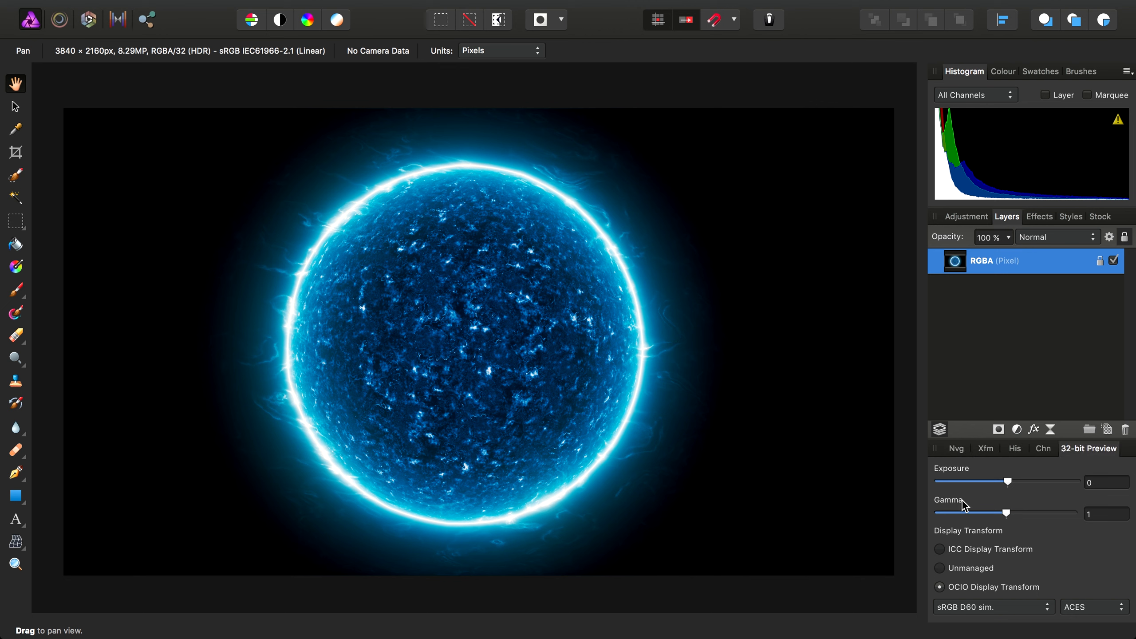
pyautogui.moveTo(1091, 453); pyautogui.dragTo(740, 101)
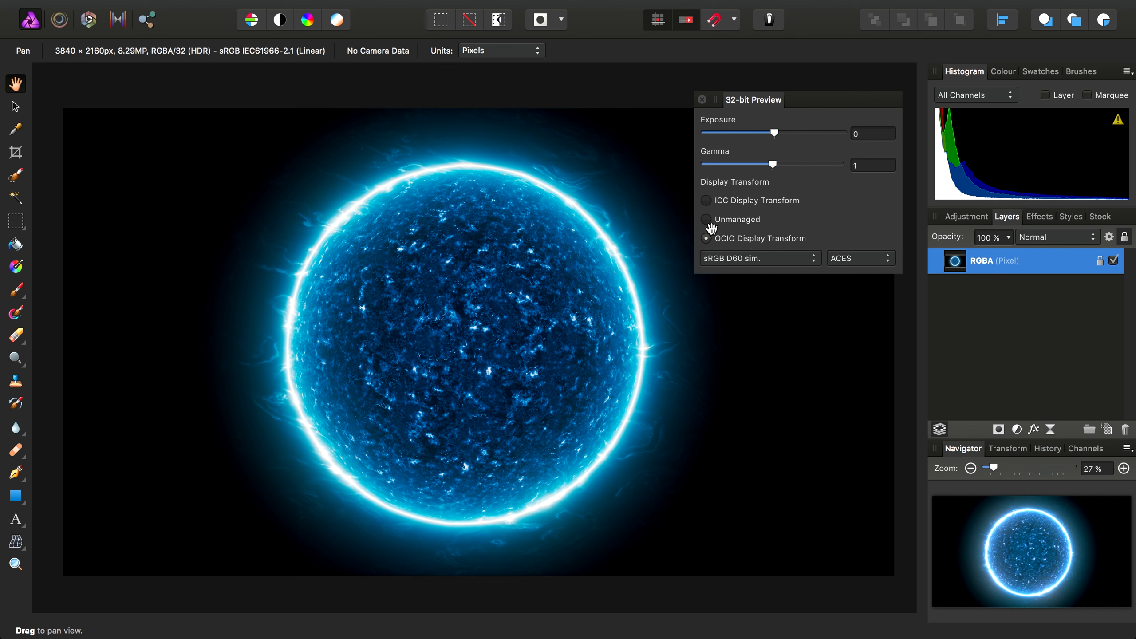
# - Compare the image under the ICC and OCIO display transforms, and look through the available OCIO display devices without changing the selection
pyautogui.click(725, 201)
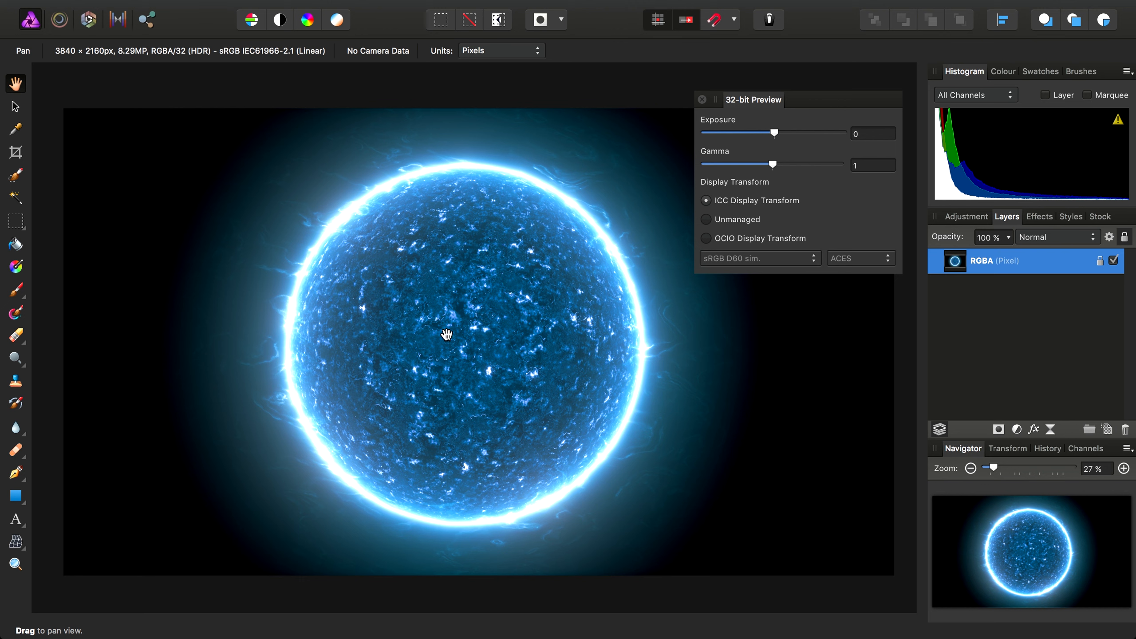
pyautogui.click(745, 241)
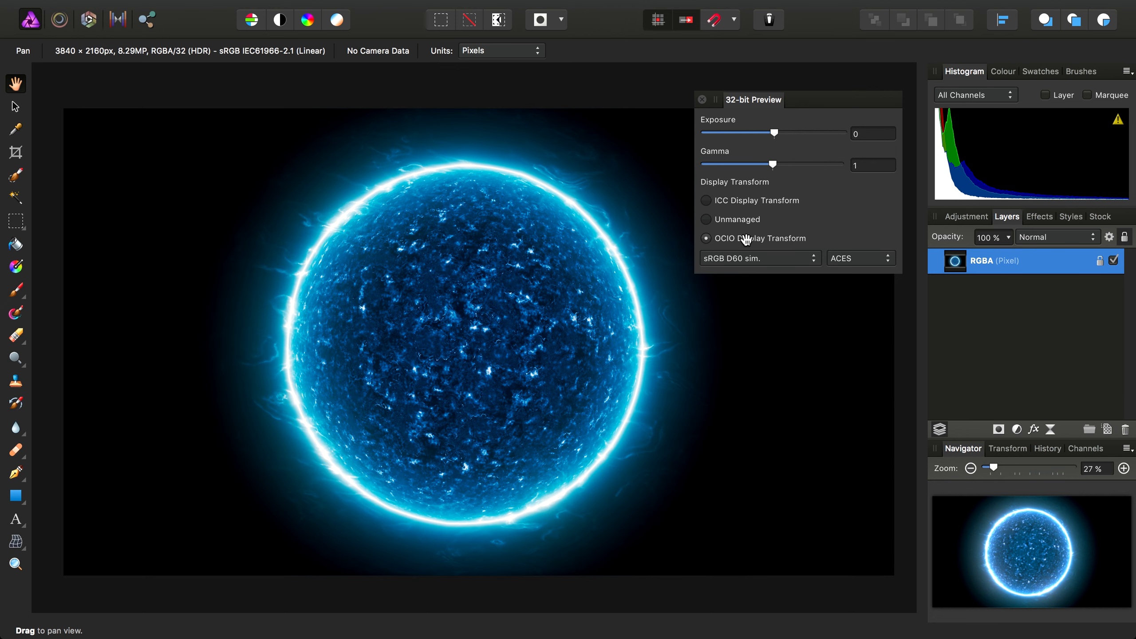
pyautogui.click(779, 262)
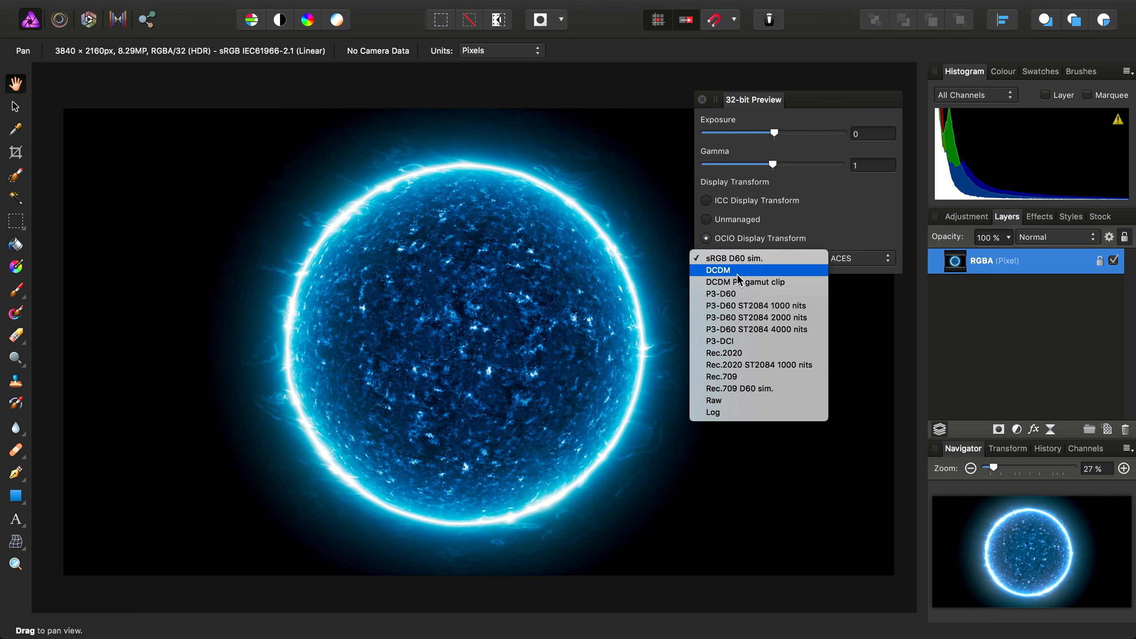
pyautogui.click(845, 223)
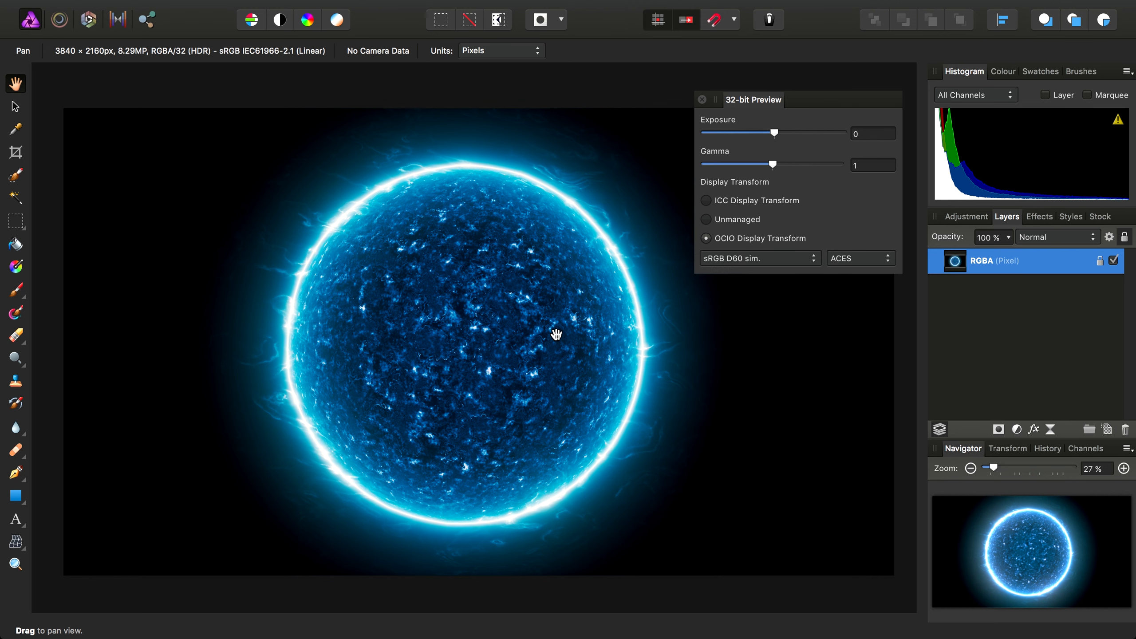